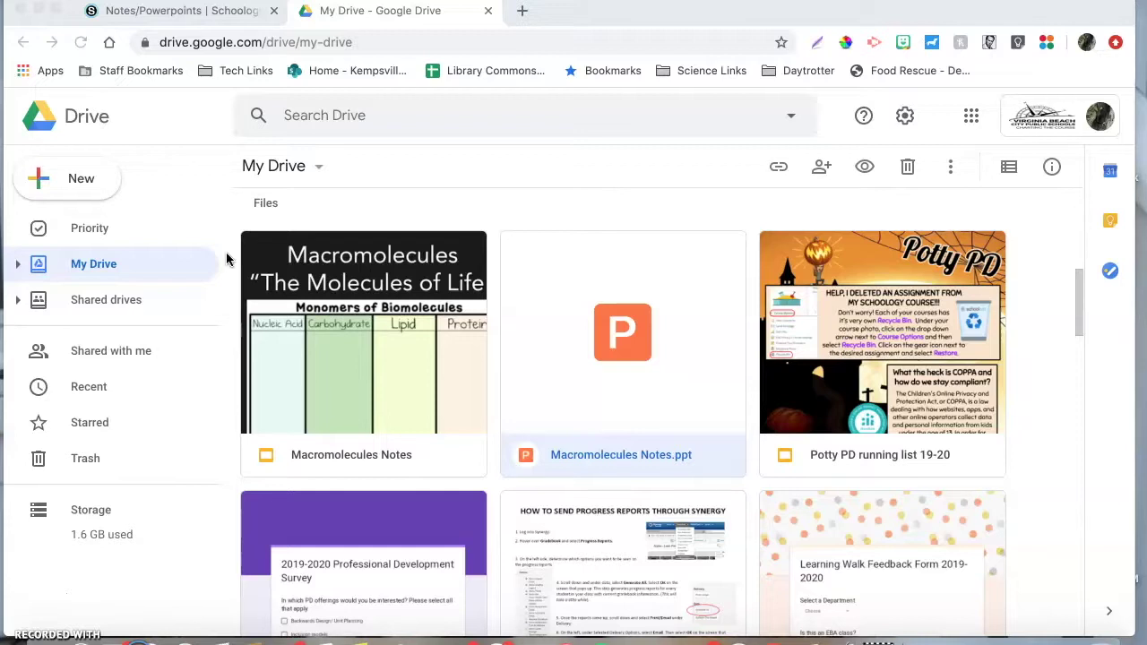
- Save Macromolecules Notes.ppt as a Google Slides presentation so it can be shared
left_click(262, 340)
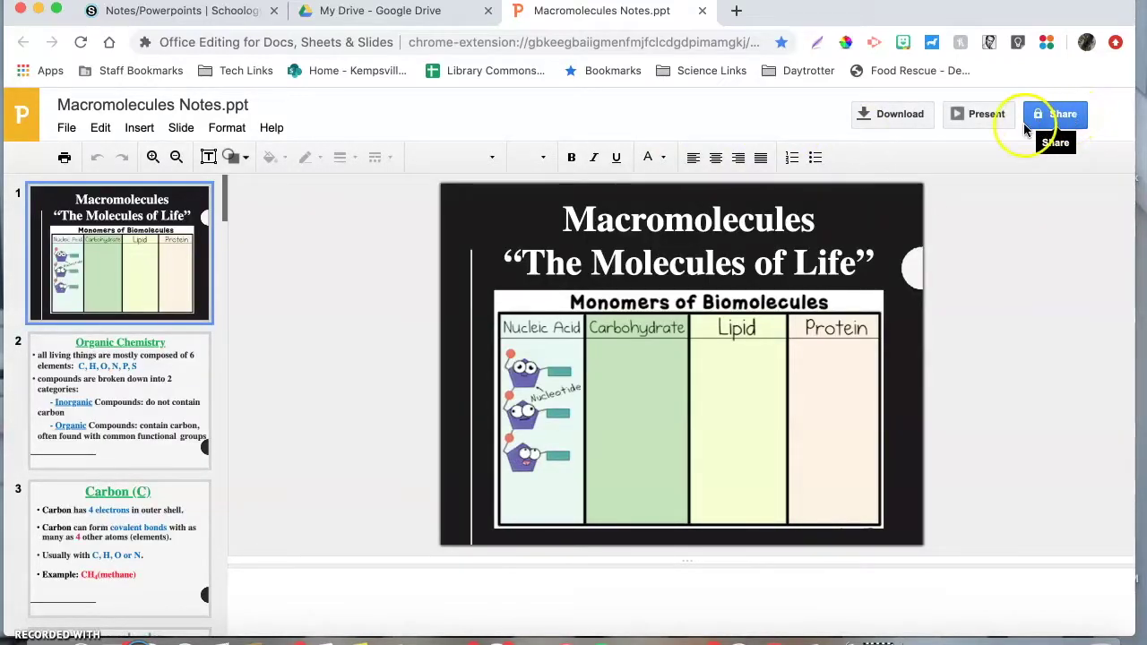
left_click(1040, 123)
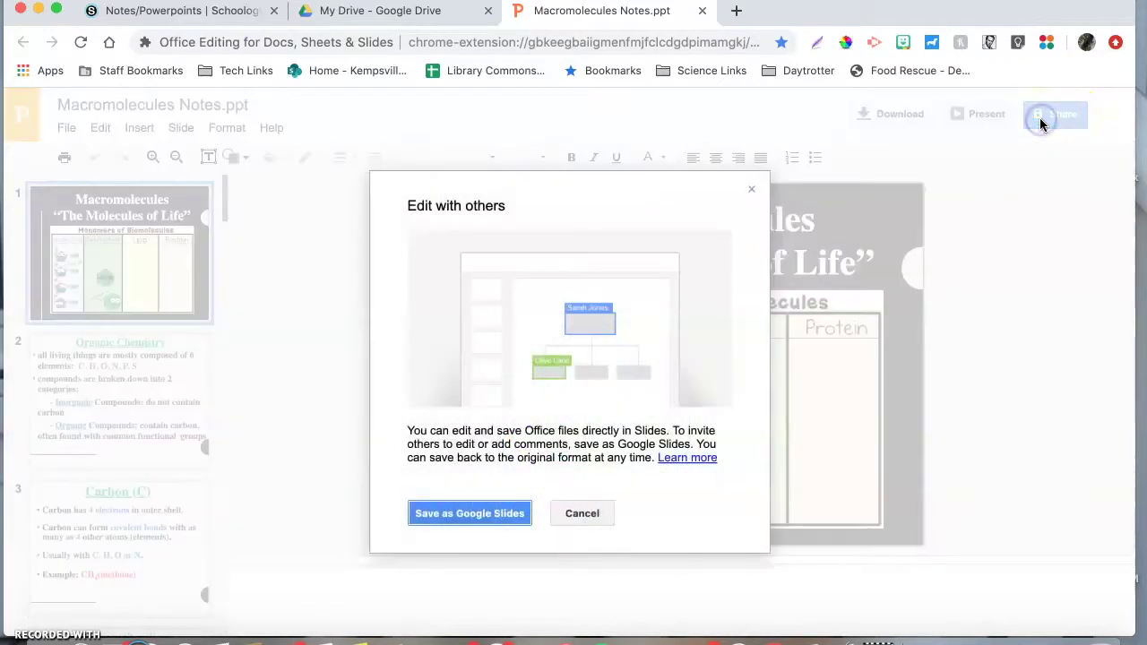
left_click(456, 512)
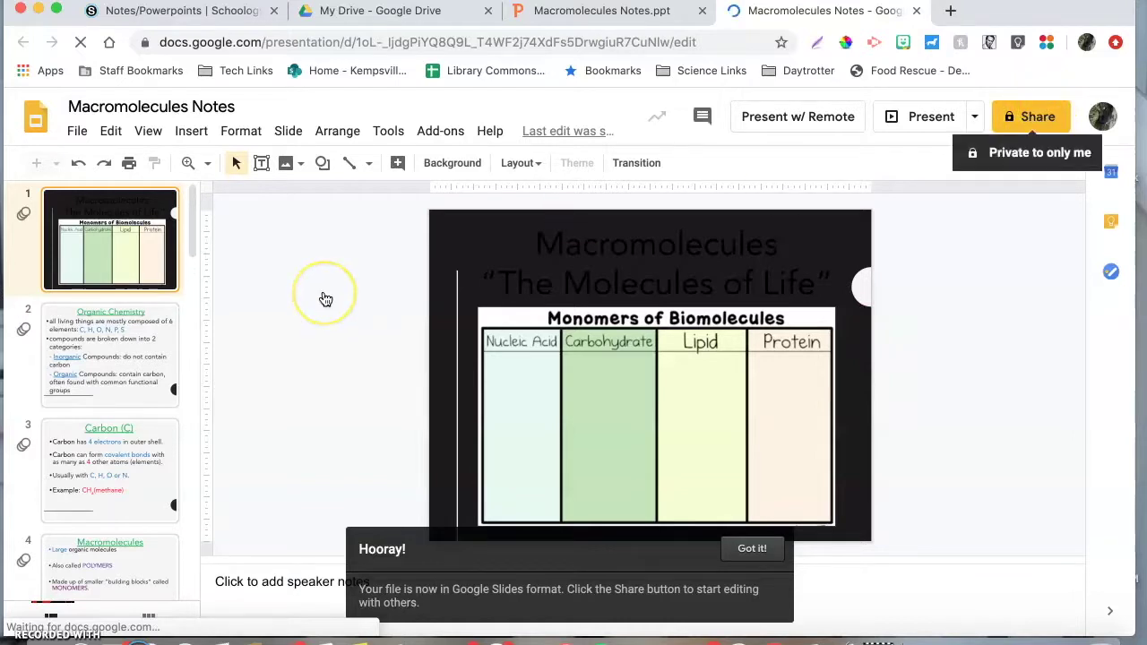
- Browse the converted Macromolecules Notes slides and select the Carbohydrates slide (slide 14)
left_click(560, 251)
scroll(129, 337, "down", 5)
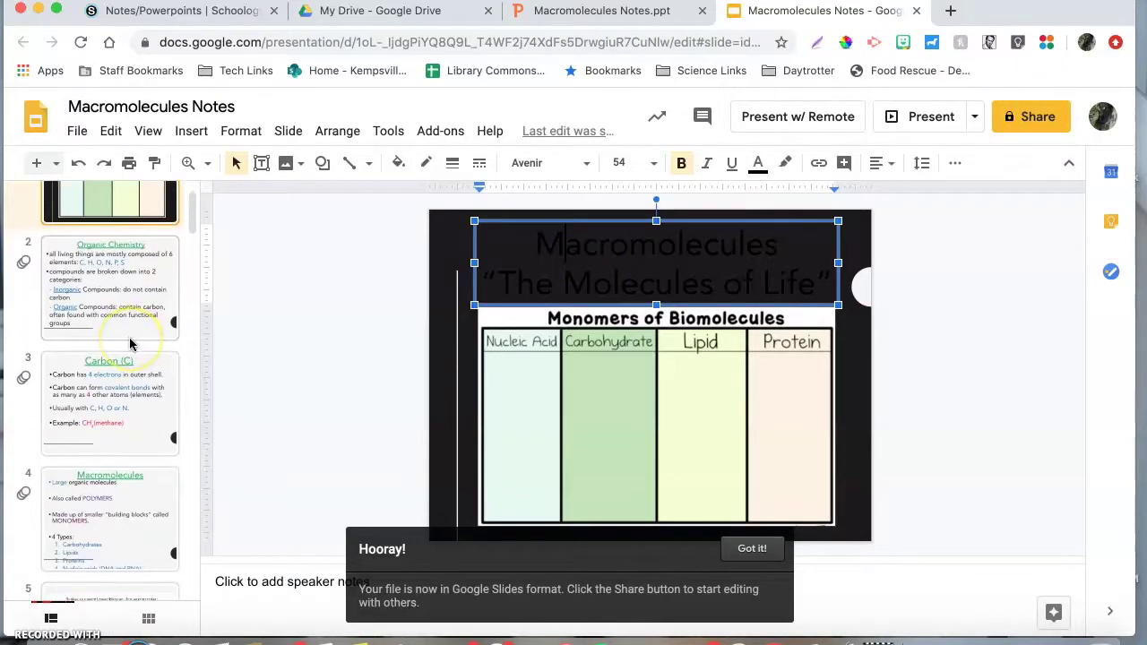
scroll(129, 337, "down", 8)
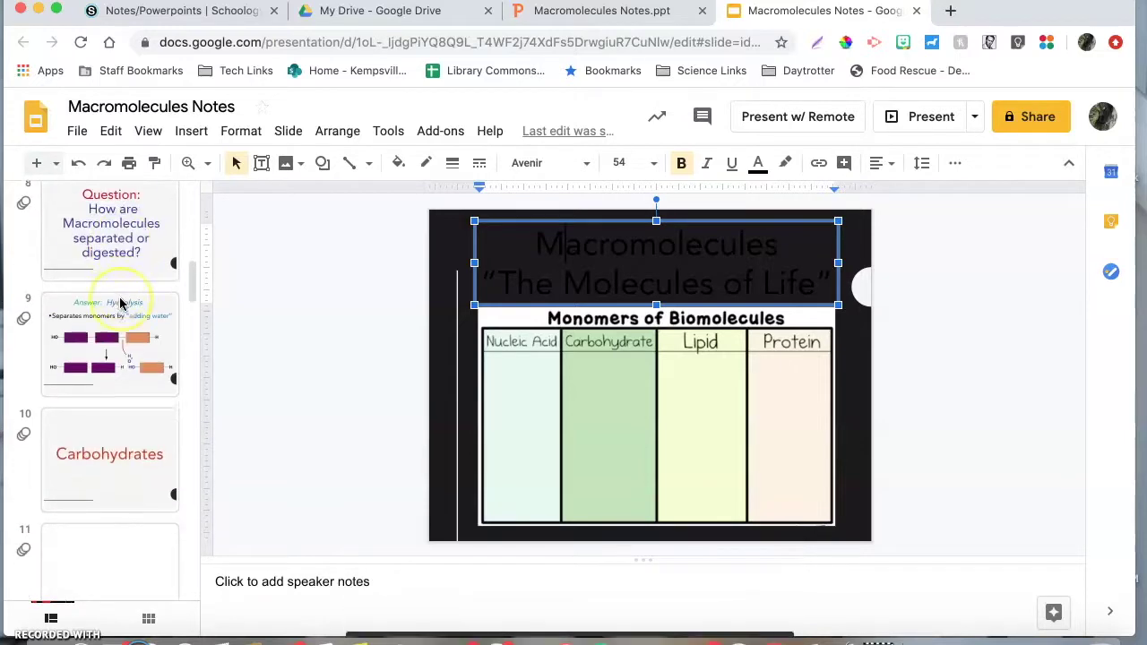
scroll(121, 304, "down", 10)
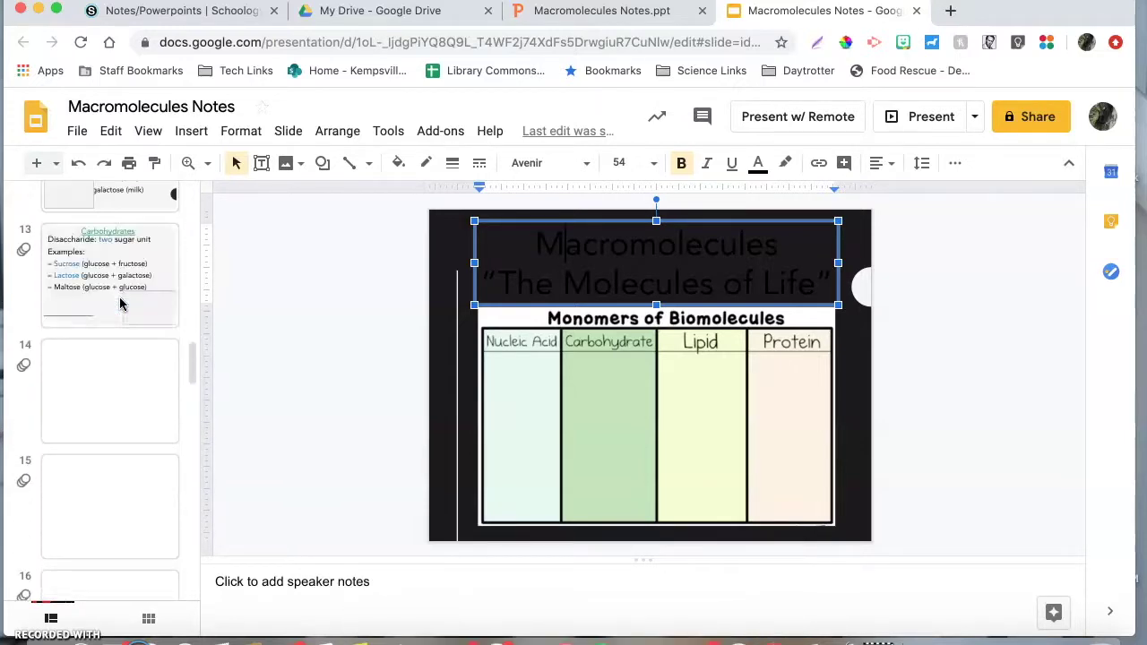
scroll(120, 300, "up", 3)
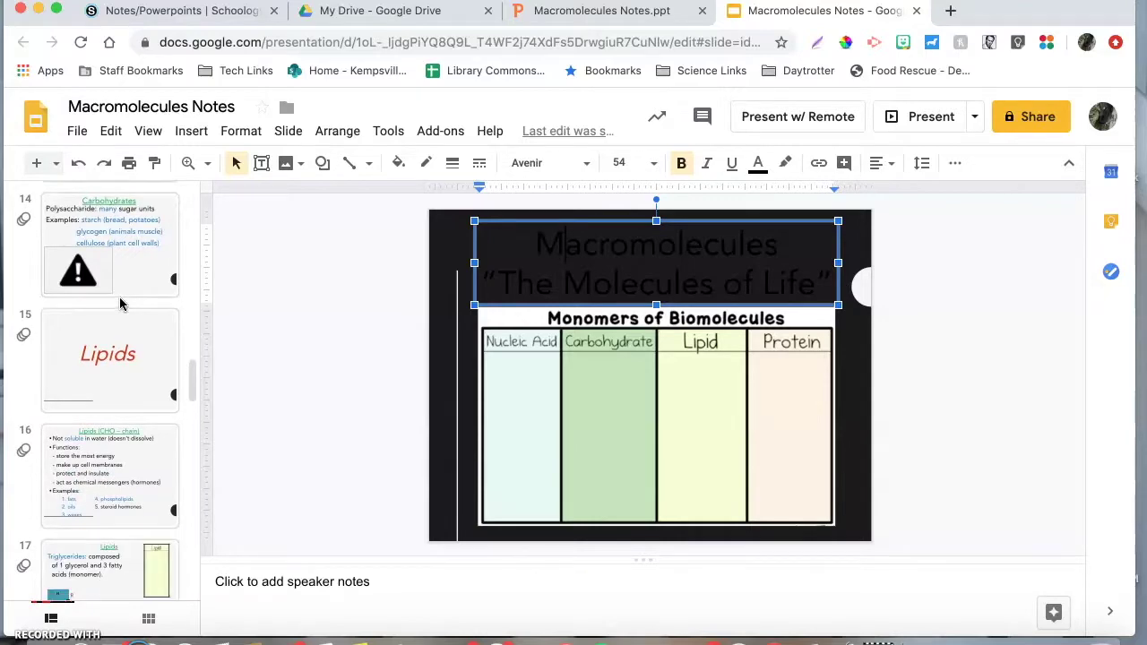
left_click(90, 285)
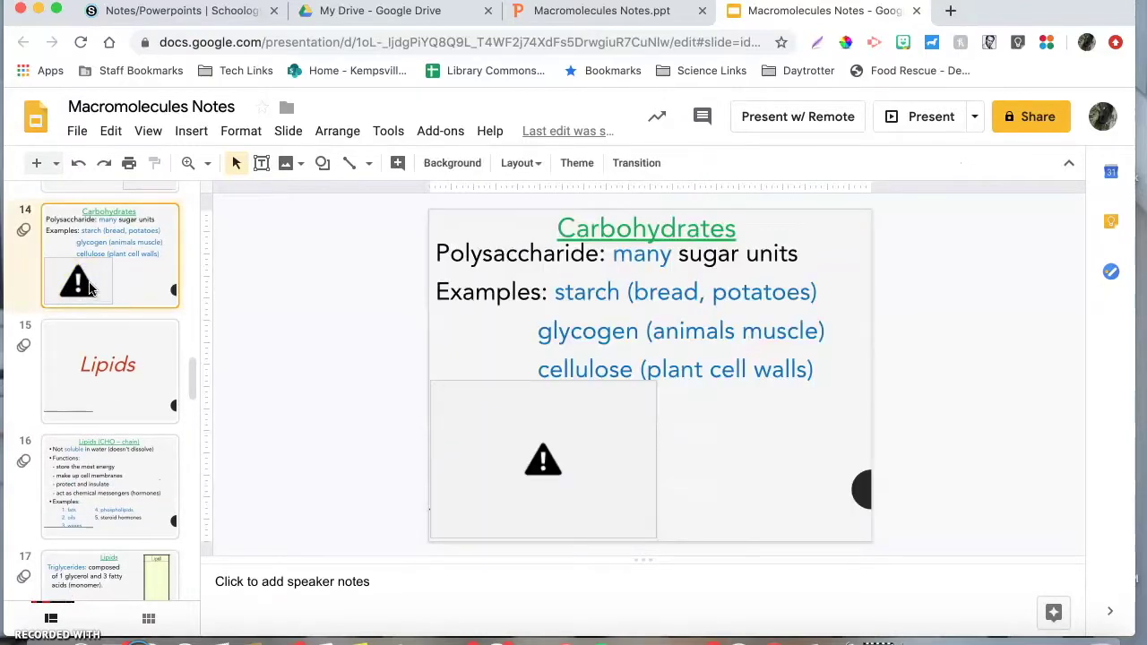
scroll(103, 323, "down", 6)
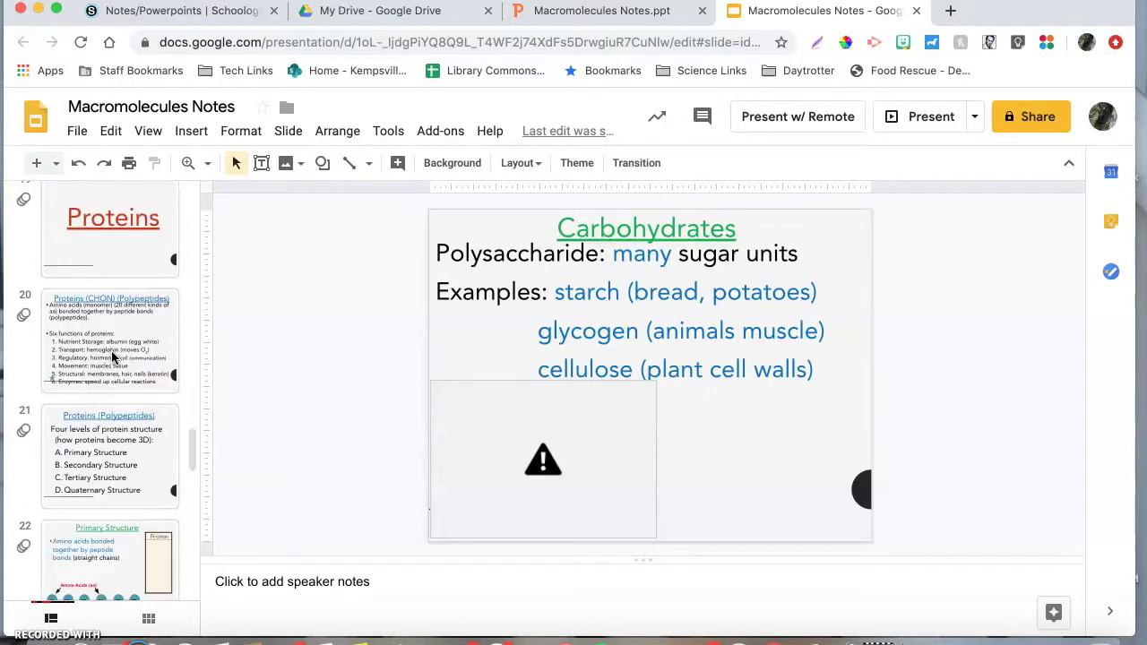
scroll(112, 356, "down", 3)
scroll(112, 357, "up", 20)
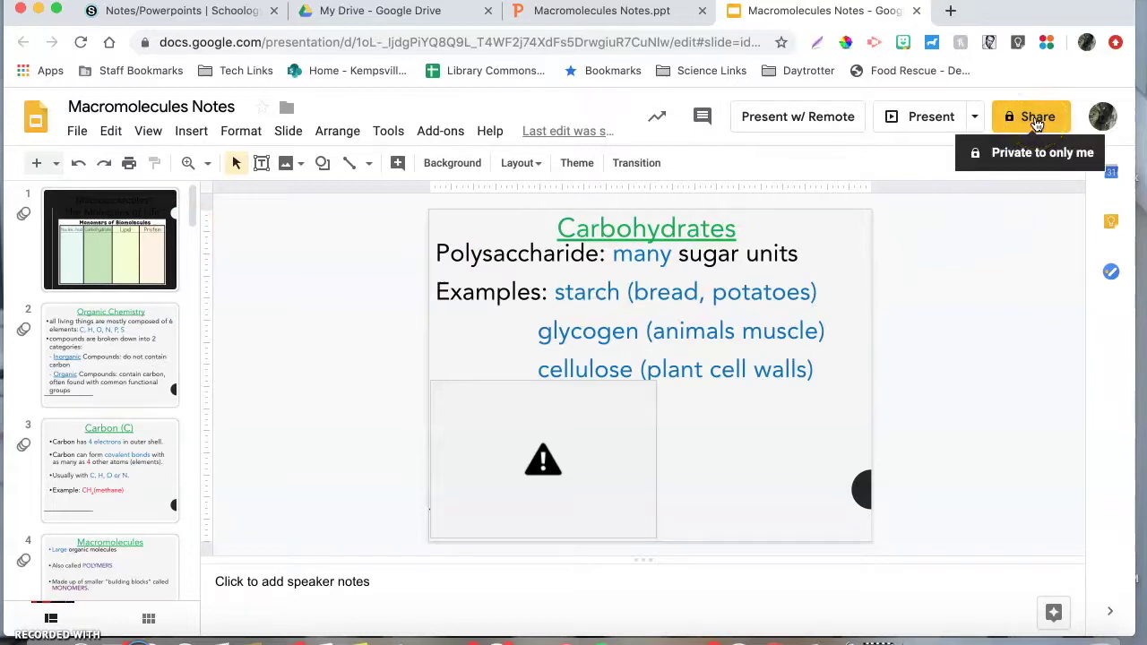
- Turn on link sharing so anyone at Virginia Beach City Public Schools can view
left_click(1037, 123)
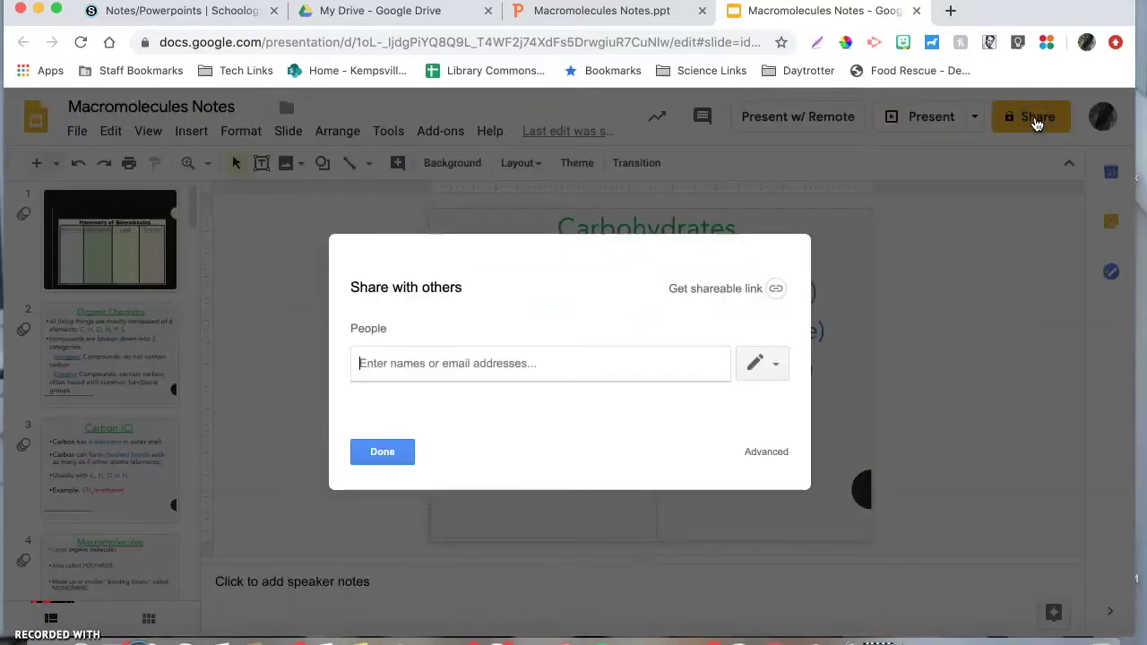
left_click(382, 452)
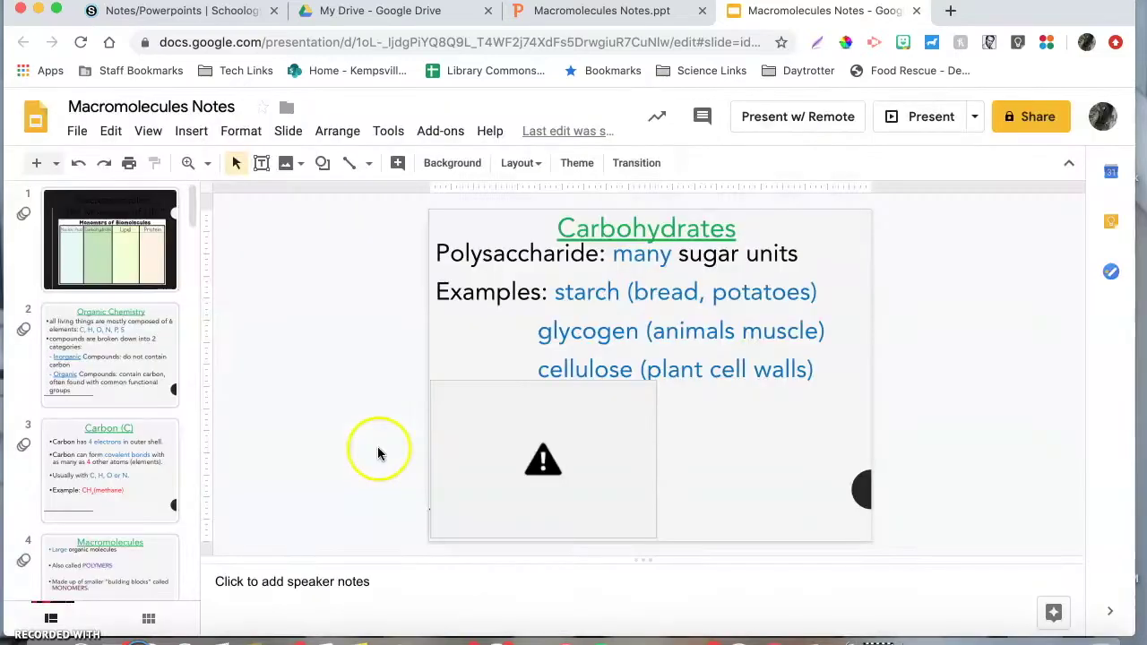
left_click(1039, 119)
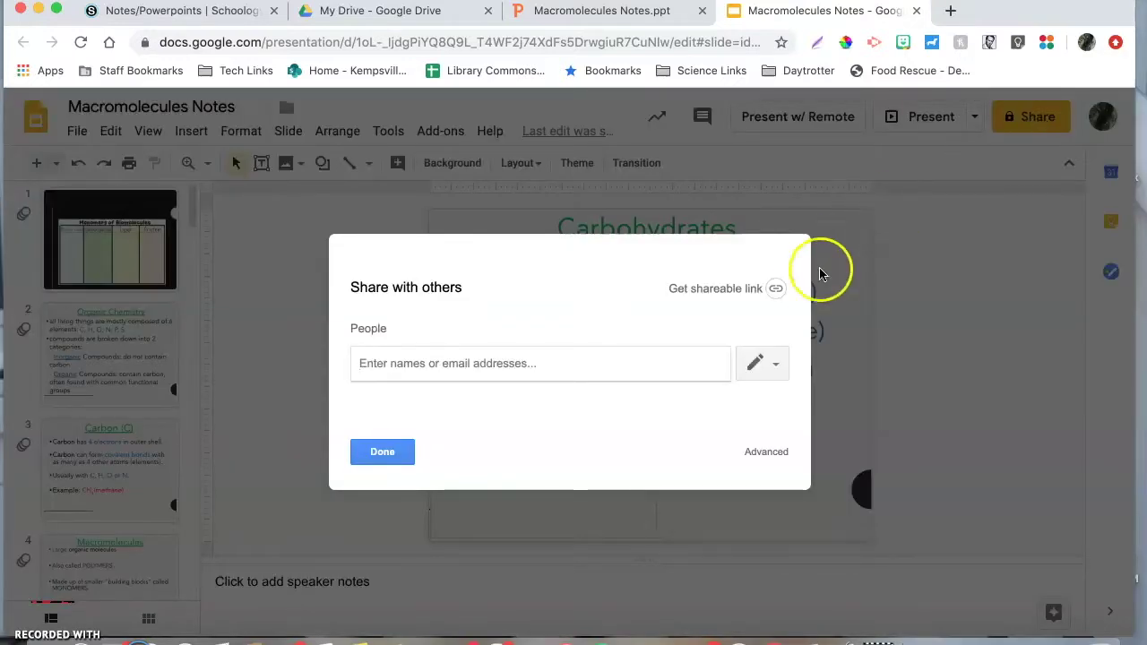
left_click(774, 290)
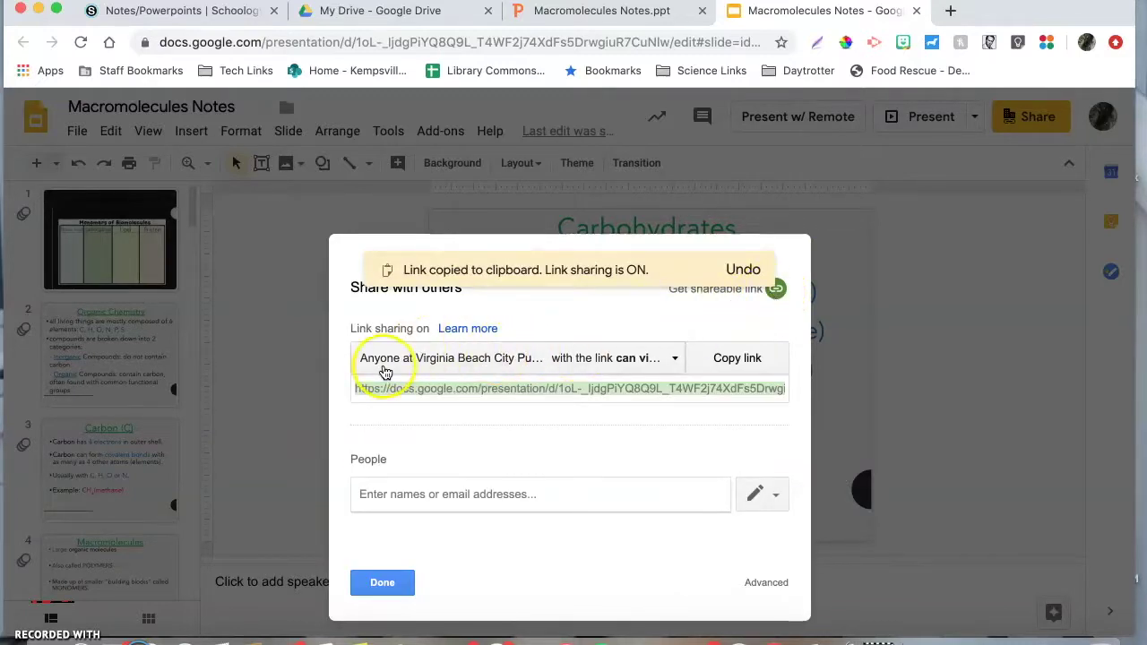
left_click(661, 361)
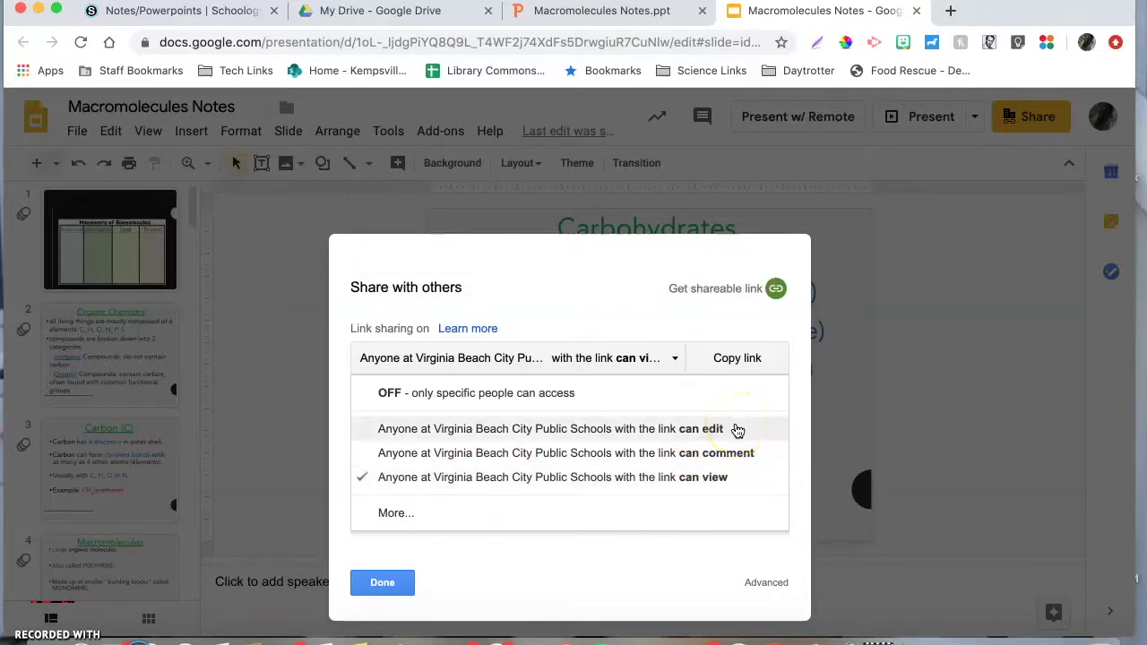
left_click(724, 477)
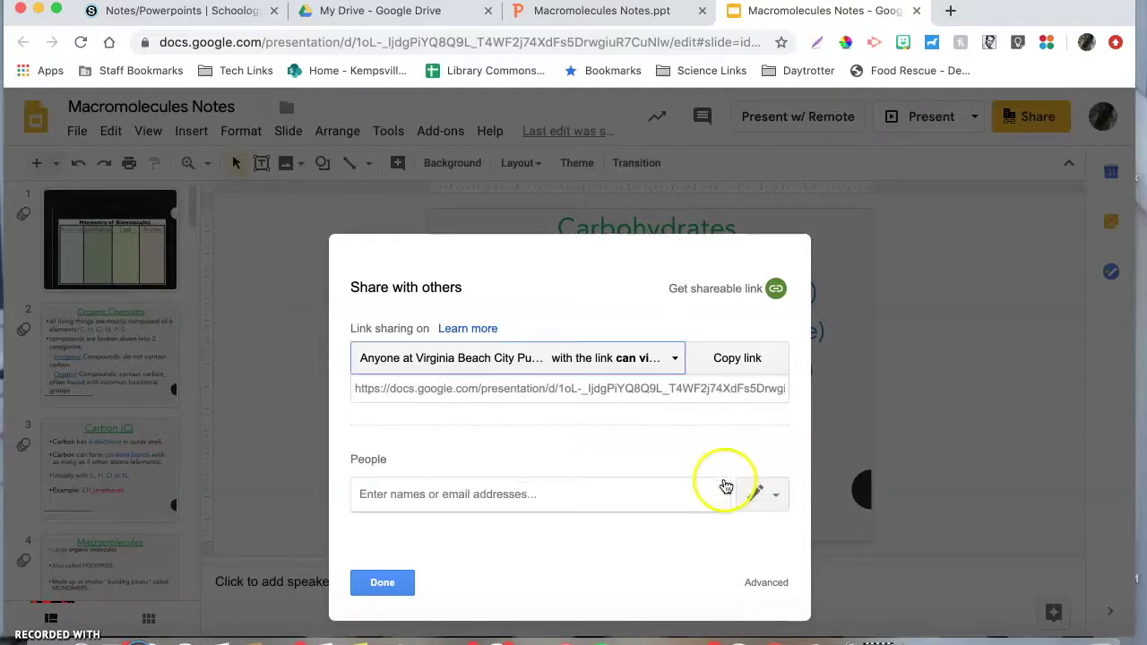
- Copy the shareable link and return to the Schoology Notes/Powerpoints folder
left_click(737, 360)
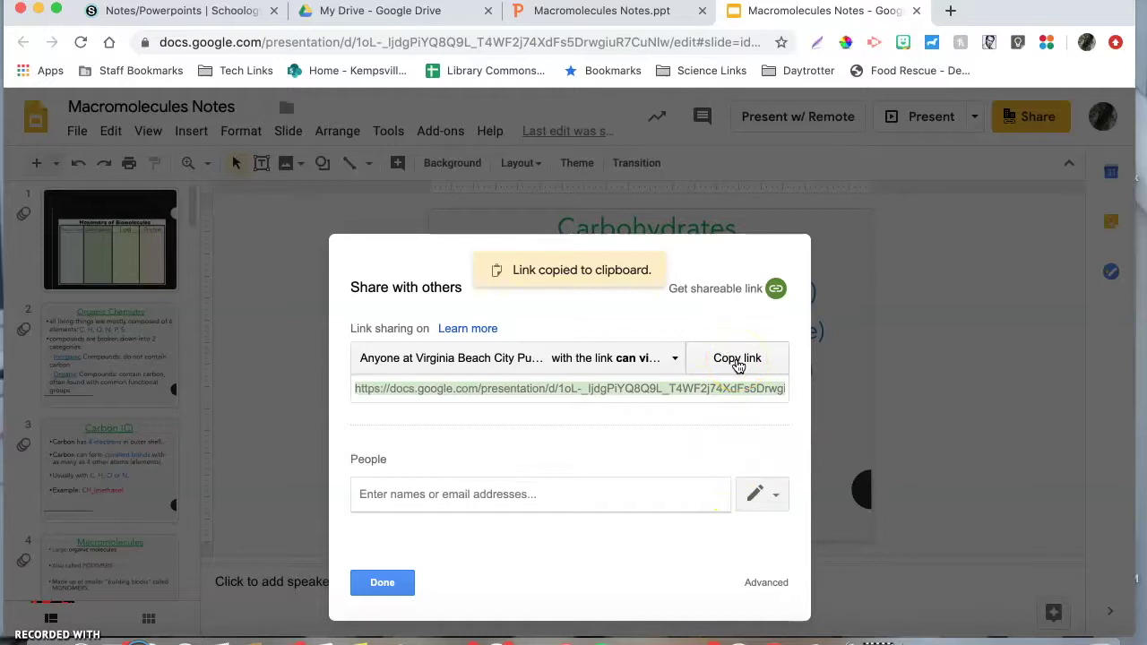
left_click(639, 43)
left_click(196, 15)
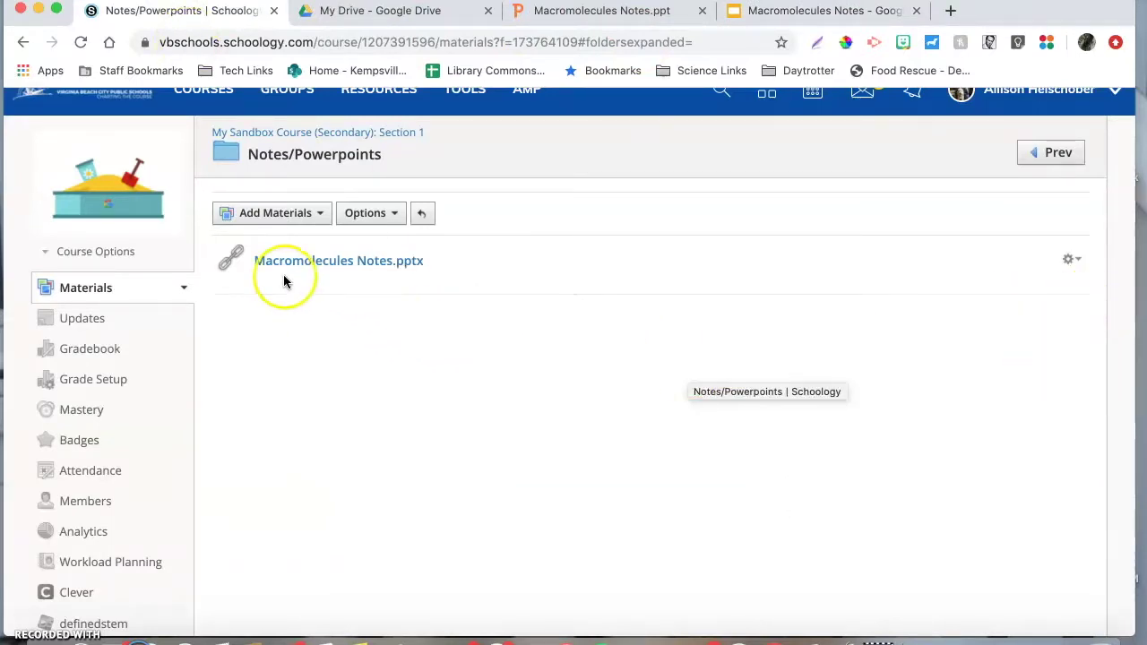
- Choose to add a web link to the Notes/Powerpoints folder under Add Materials
left_click(316, 218)
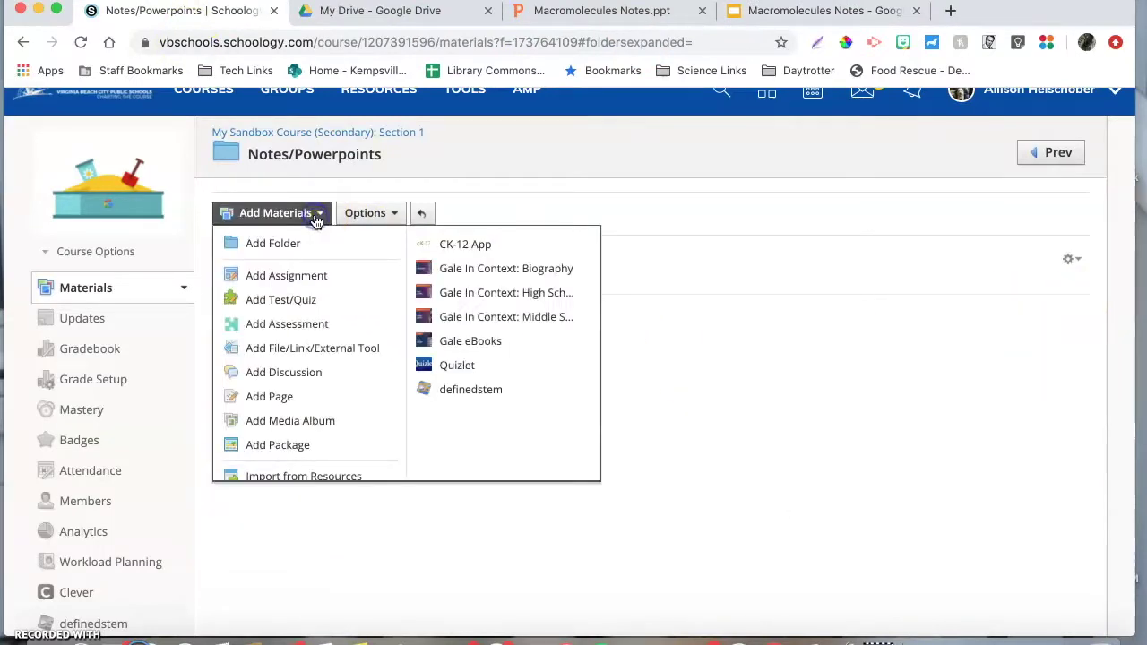
left_click(307, 349)
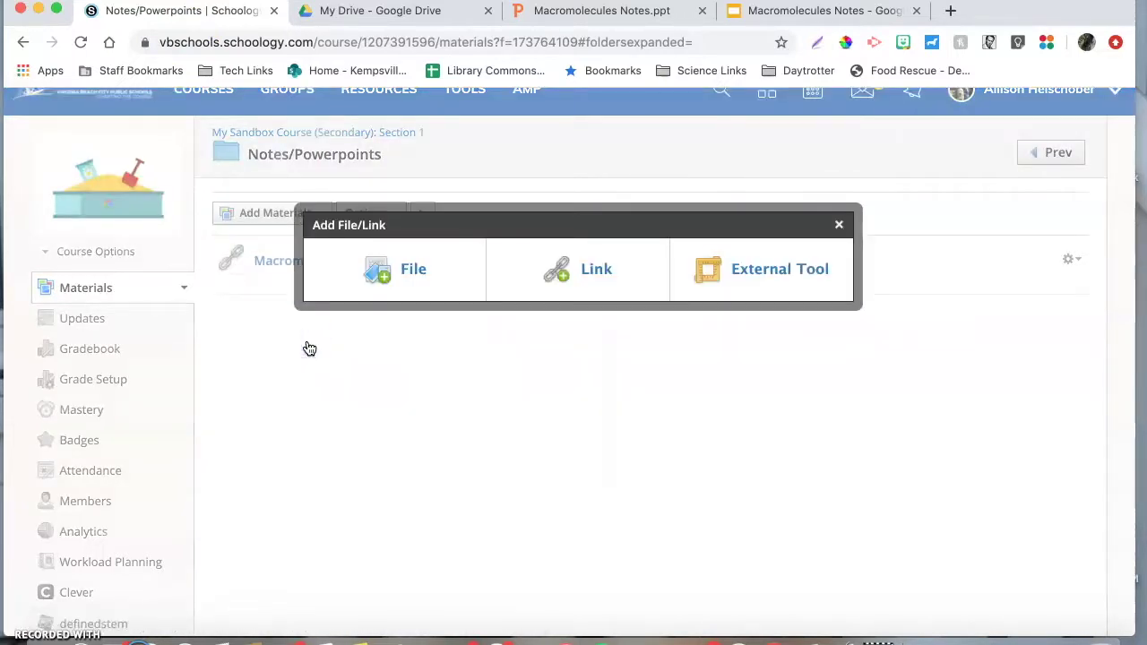
left_click(443, 302)
left_click(587, 267)
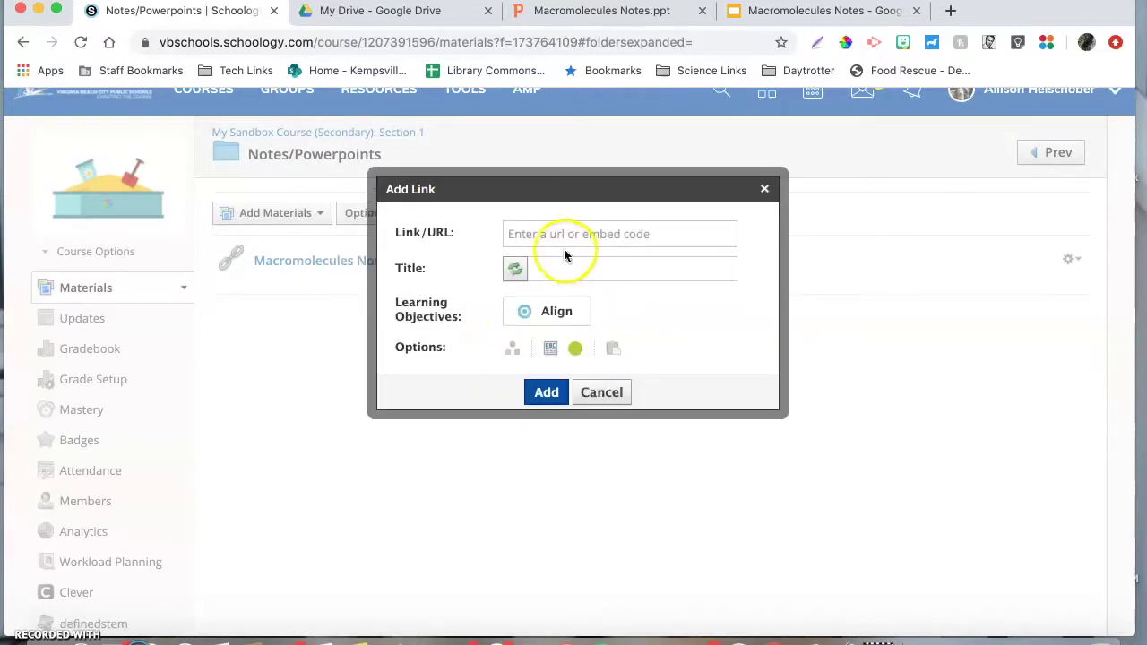
- Paste the presentation URL, change 'edit' to 'copy', title it 'notes', and add it
left_click(551, 234)
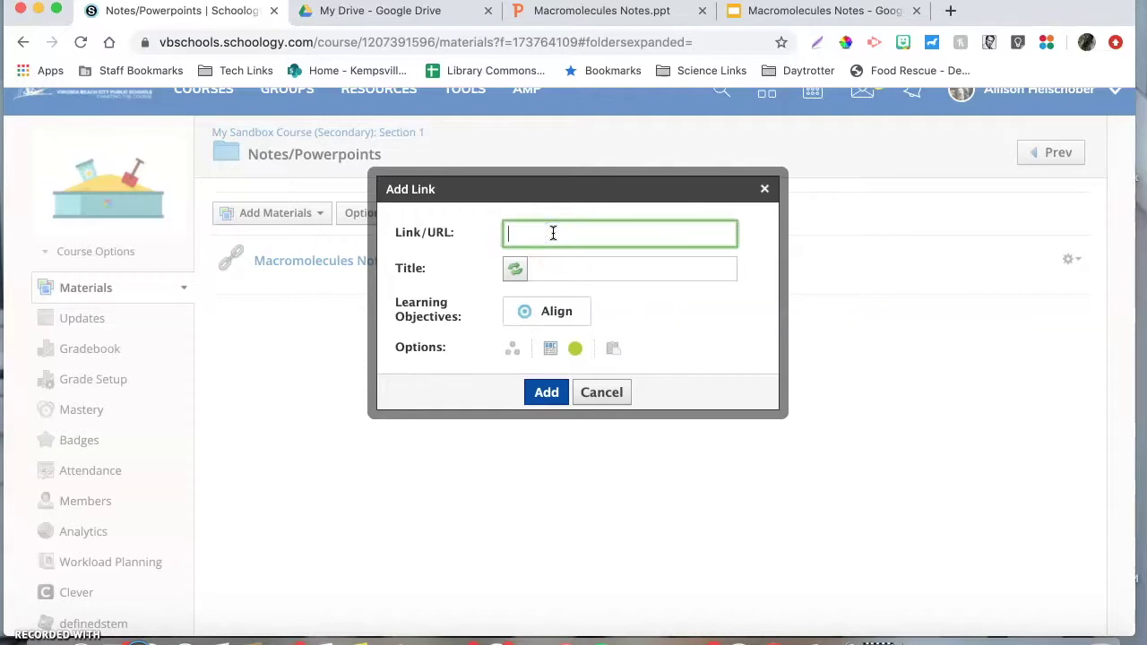
key("super+v")
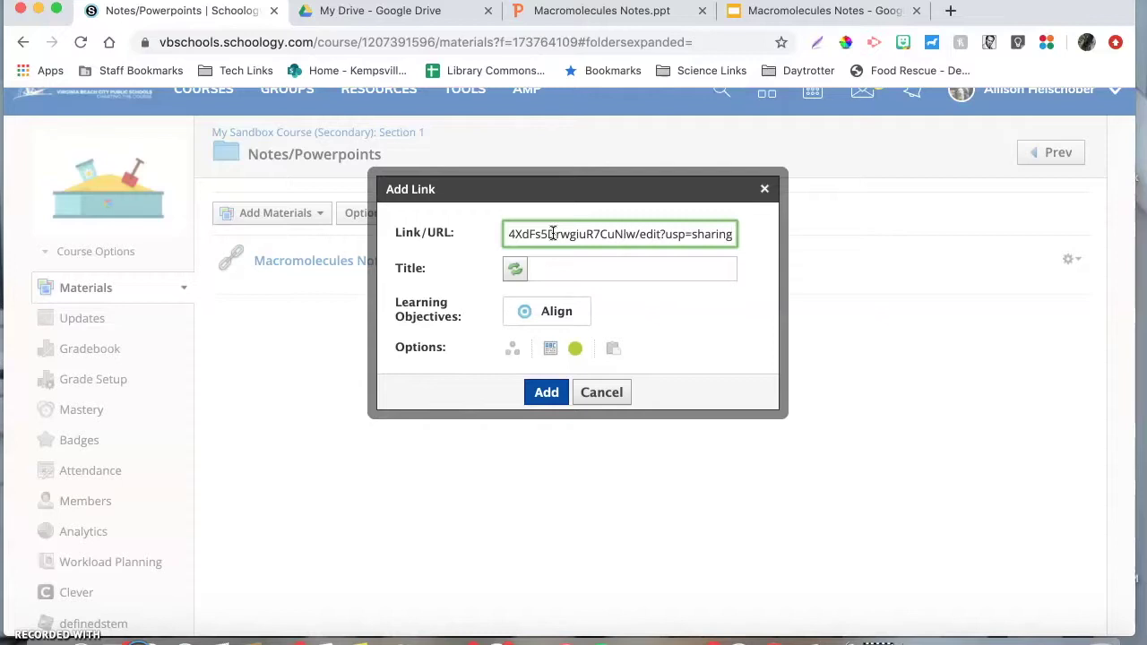
left_click(645, 238)
double_click(645, 238)
key("BackSpace")
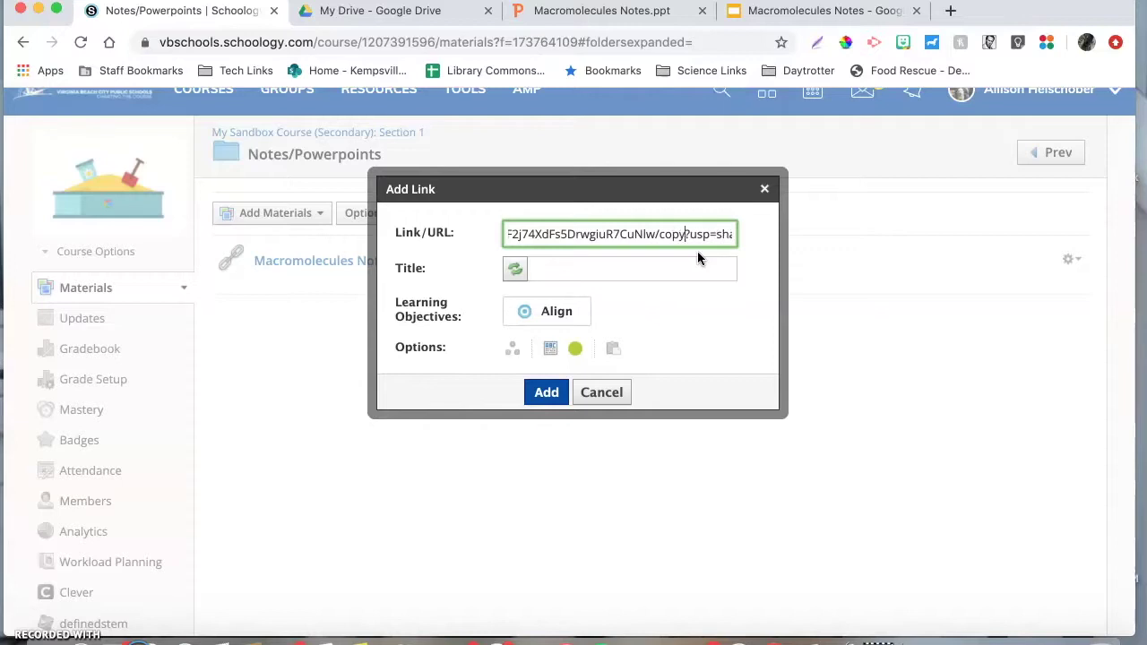
left_click(586, 277)
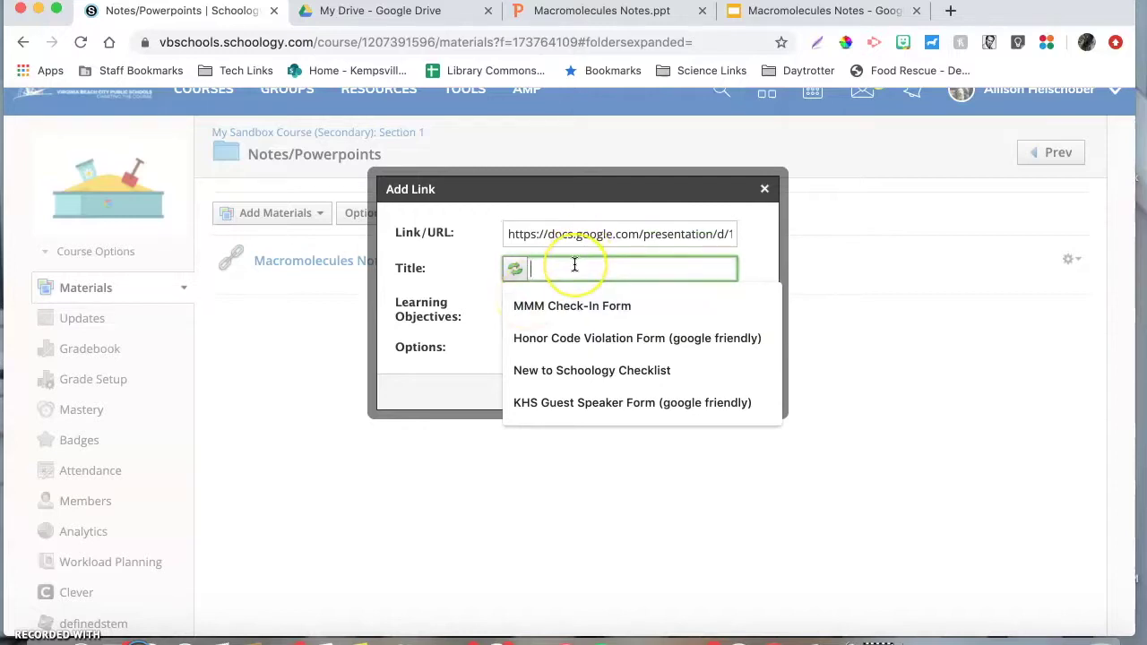
type("notes")
left_click(546, 392)
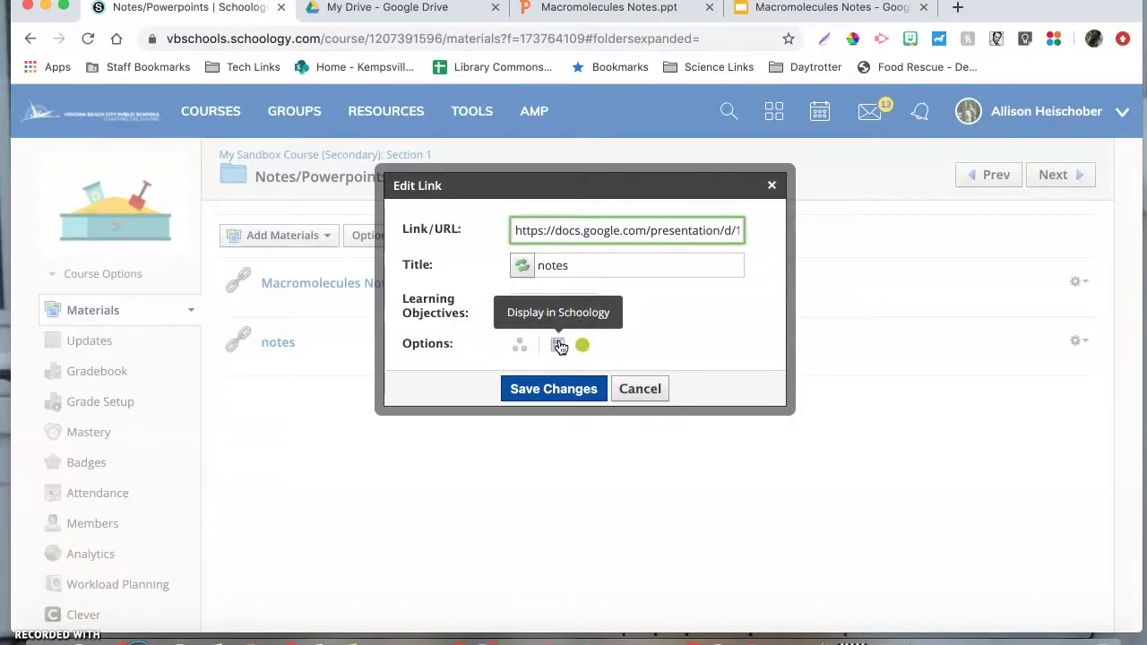
- Set the notes link to display in a new window, save, and open it to test
left_click(559, 346)
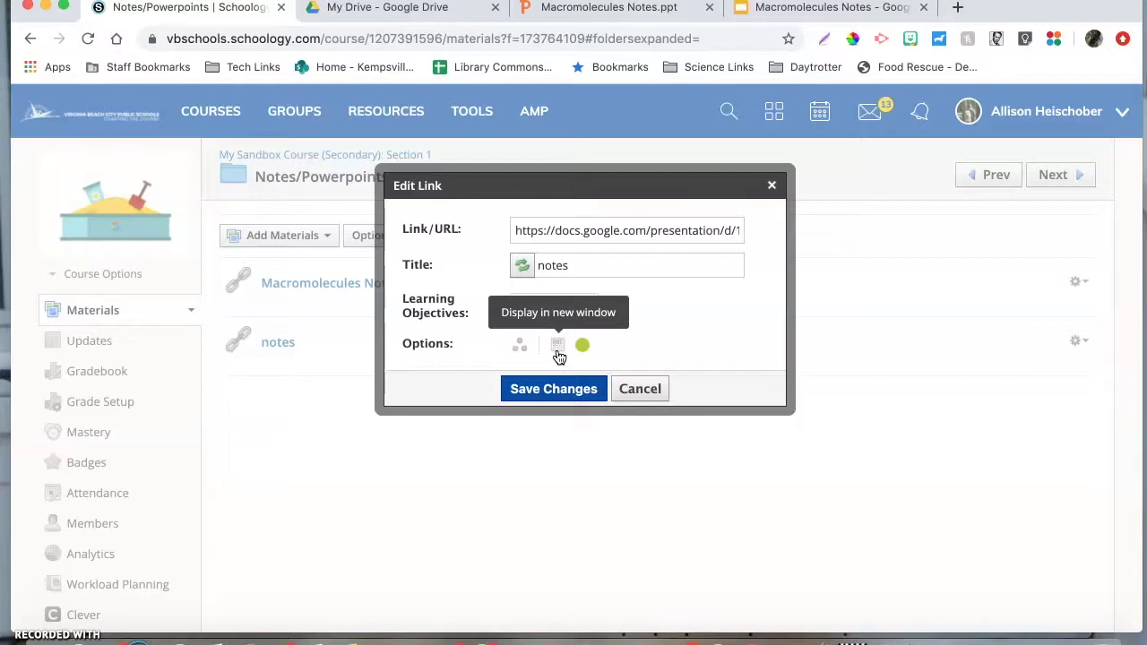
left_click(558, 351)
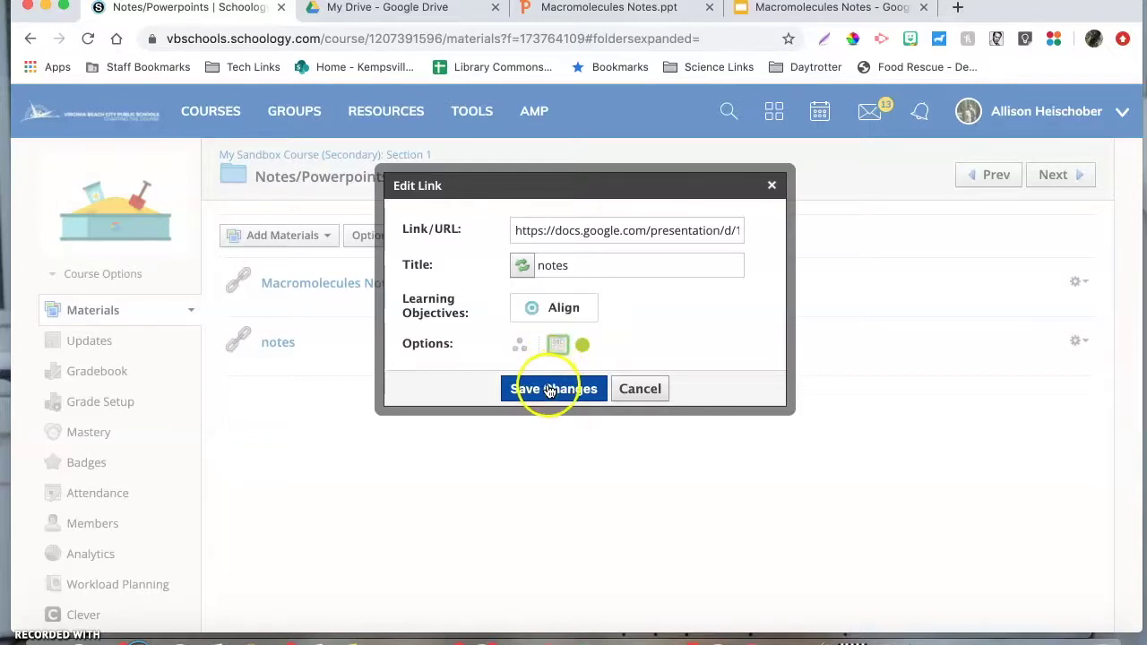
left_click(556, 389)
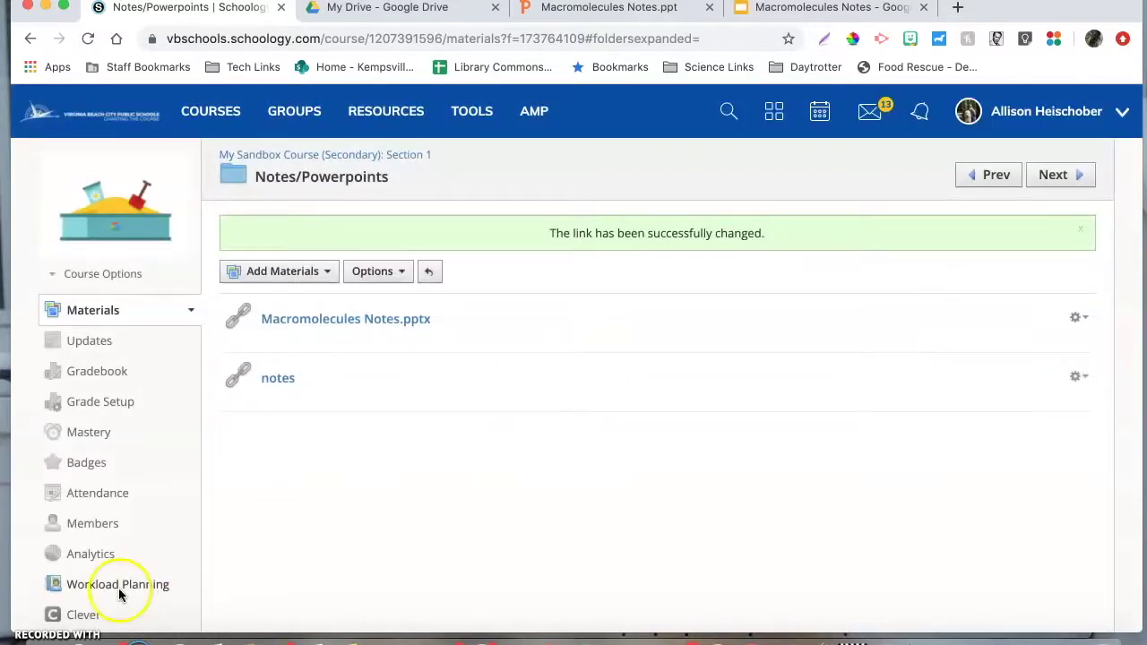
left_click(278, 380)
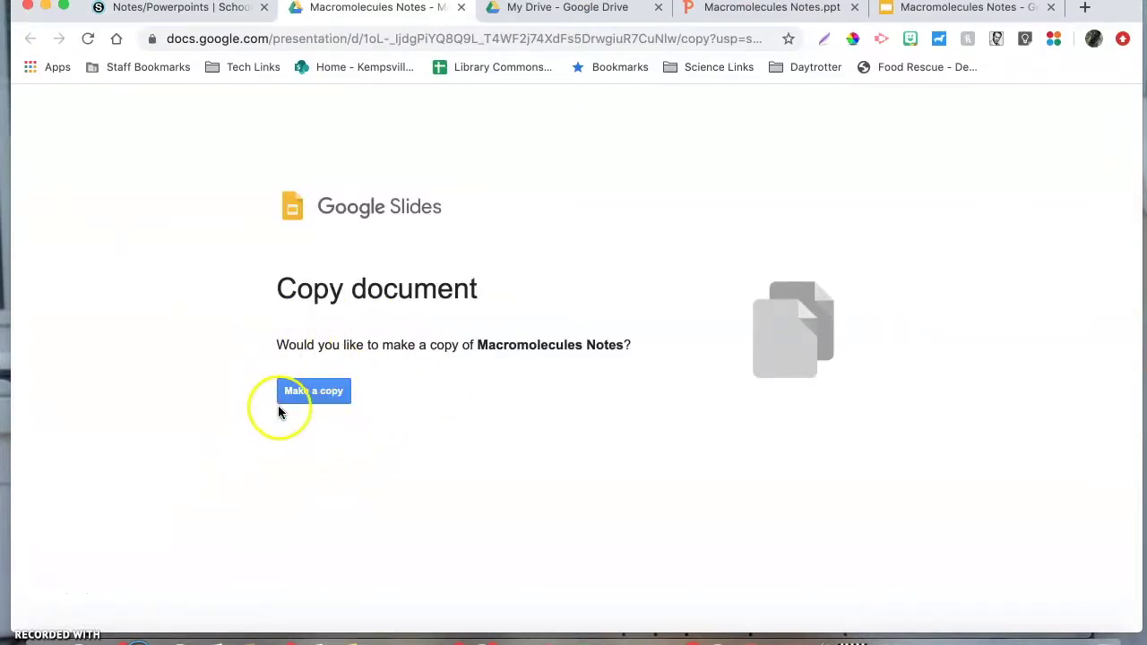
- Make a copy of Macromolecules Notes from the Google Slides Copy document page
left_click(334, 392)
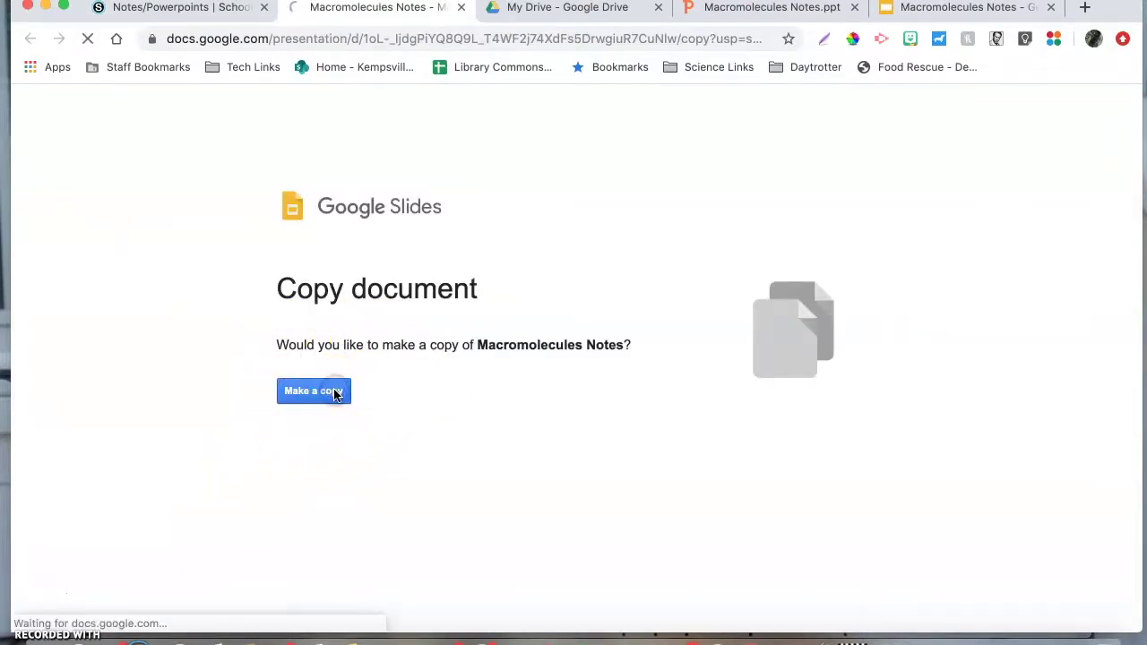